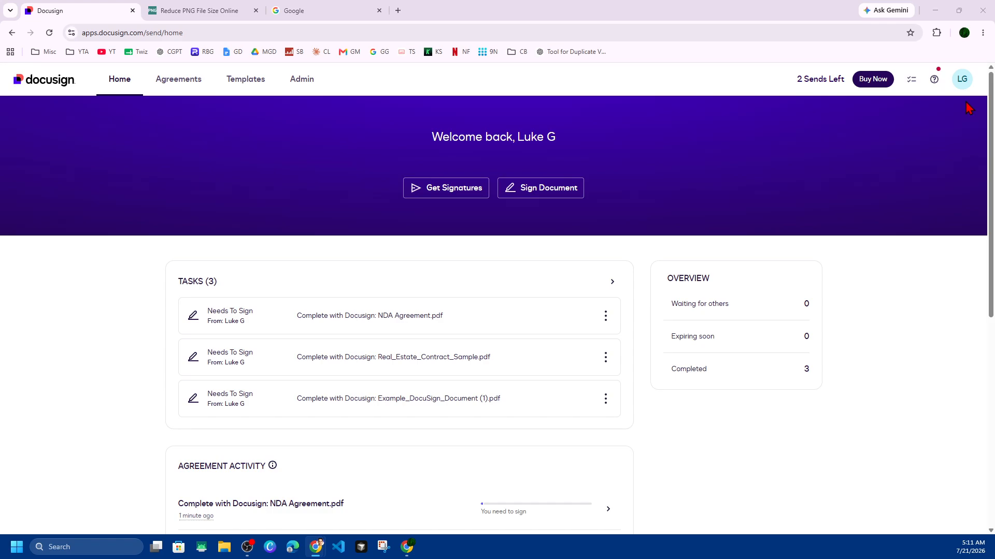
Open the Stamps settings of the account profile and start adding a stamp from an uploaded image, leaving the file selection empty.
click(907, 184)
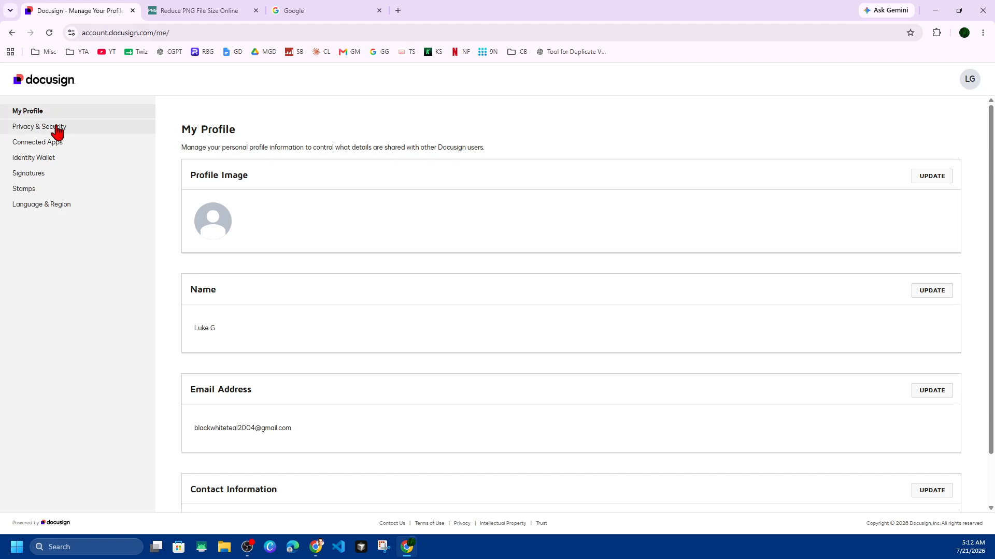
click(36, 190)
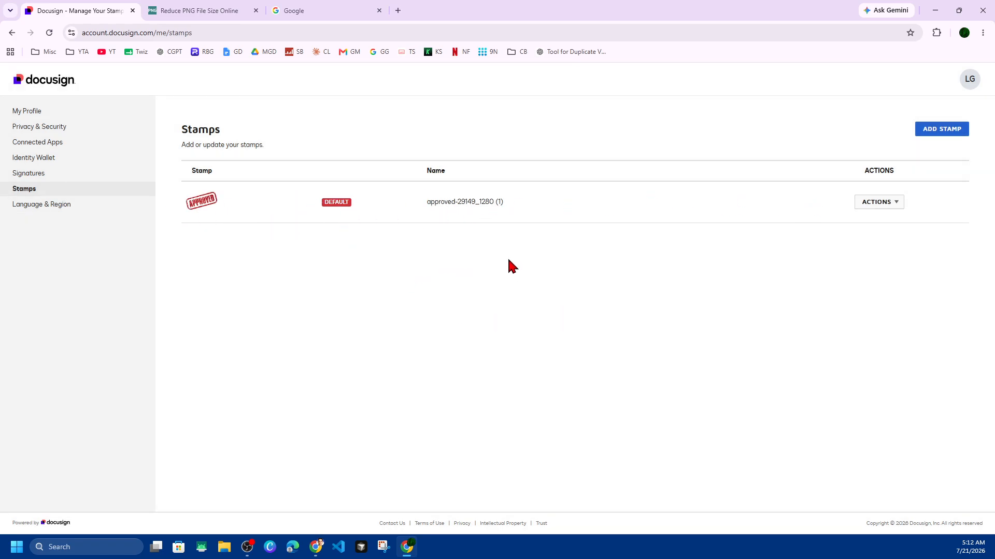
click(952, 132)
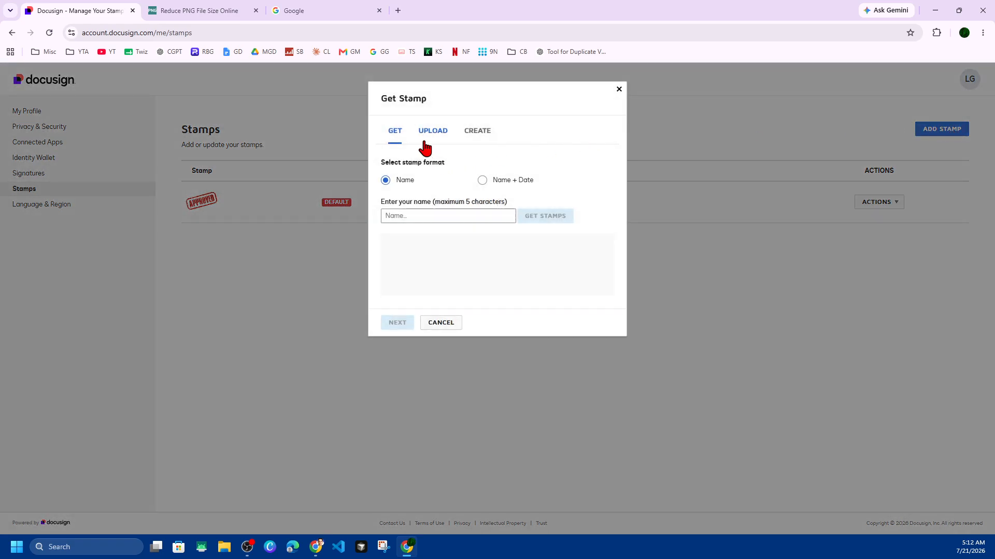
click(439, 132)
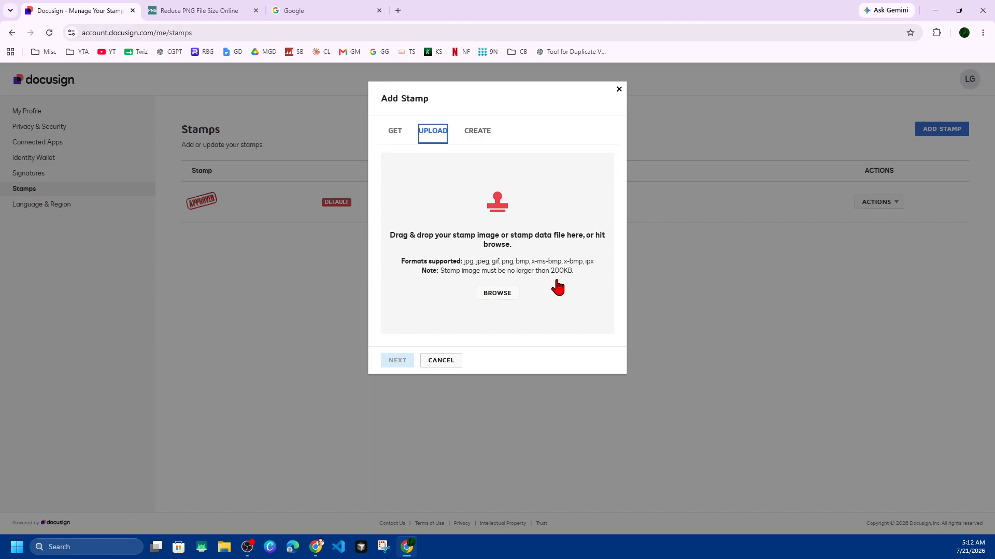
click(496, 295)
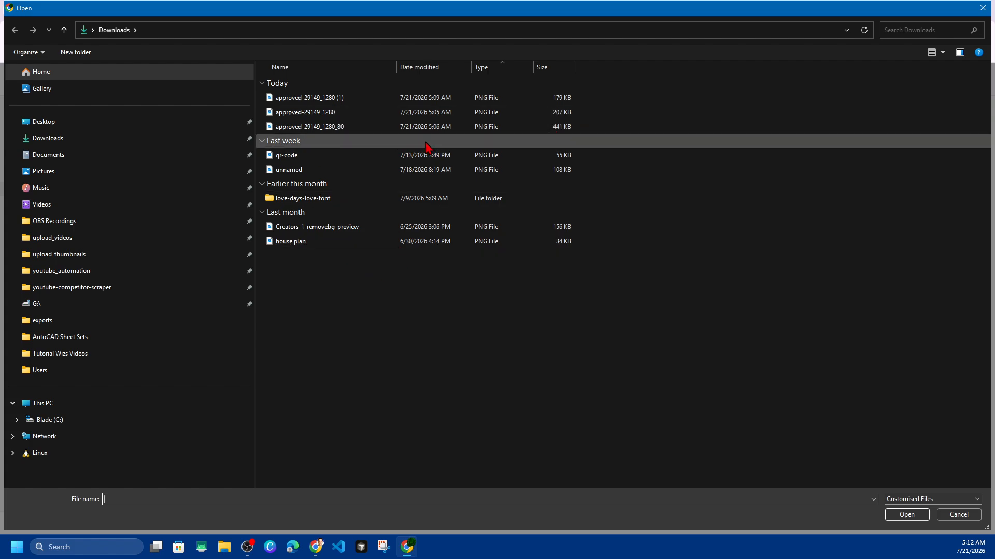
click(982, 11)
Switch to the compresspng.com site and load approved-29149_1280.png into its PNG compressor.
click(208, 11)
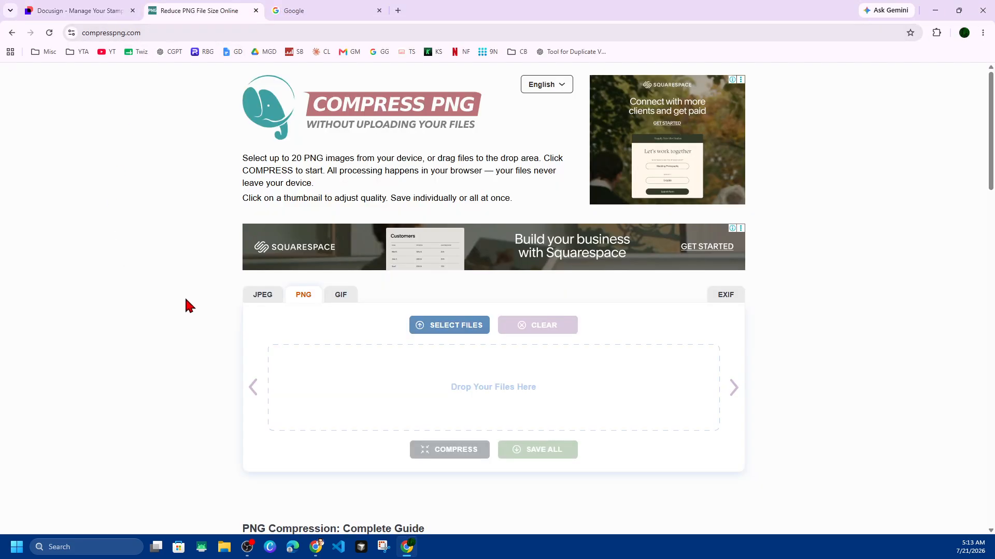
click(263, 297)
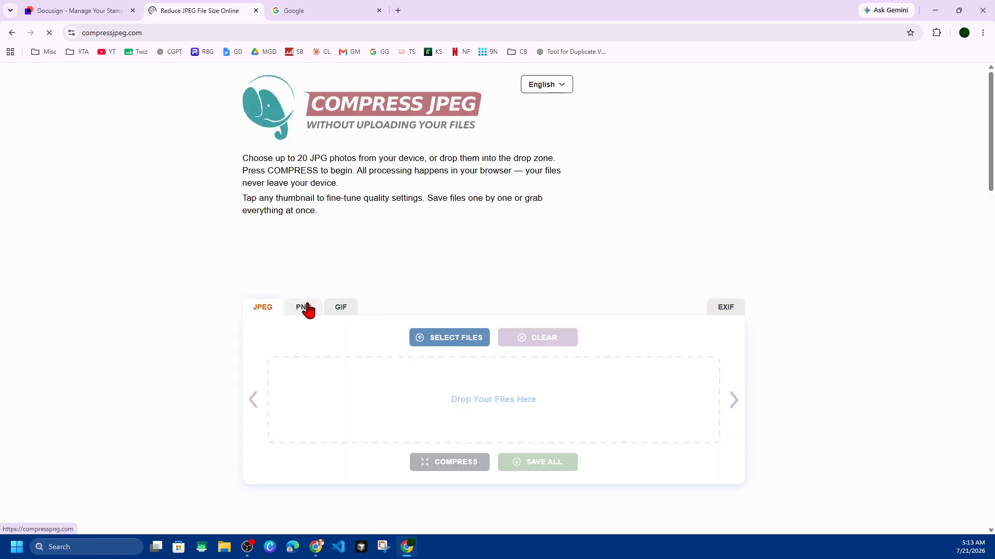
click(307, 311)
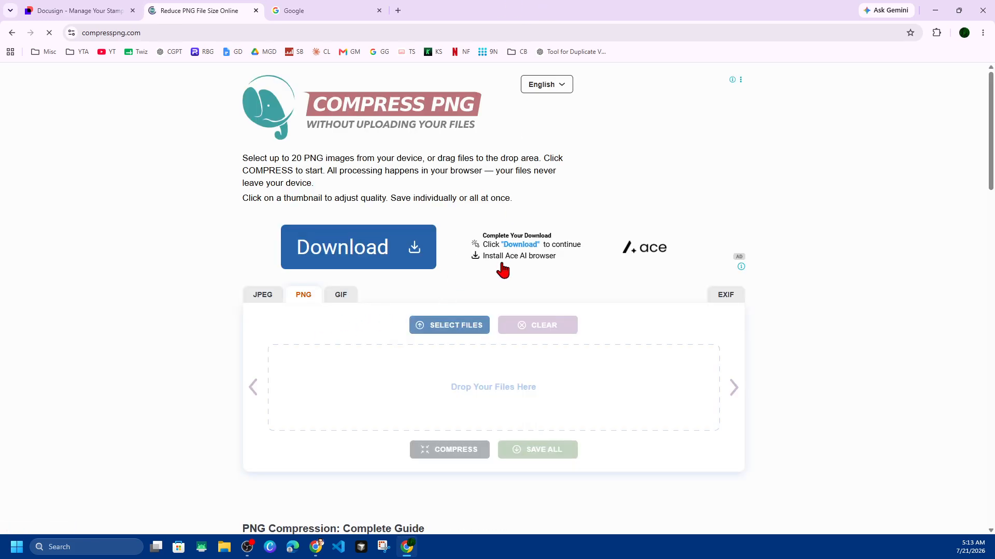
click(457, 336)
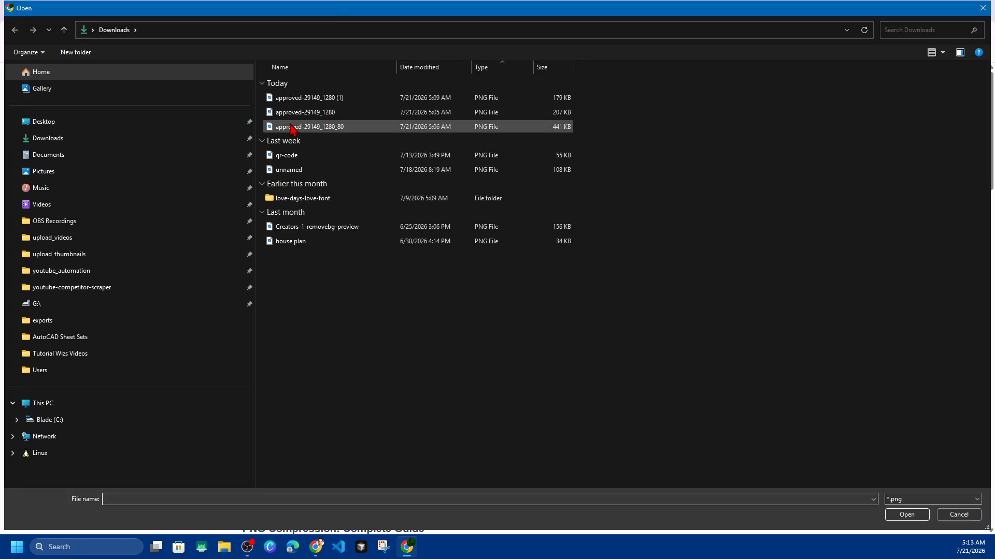
double_click(450, 123)
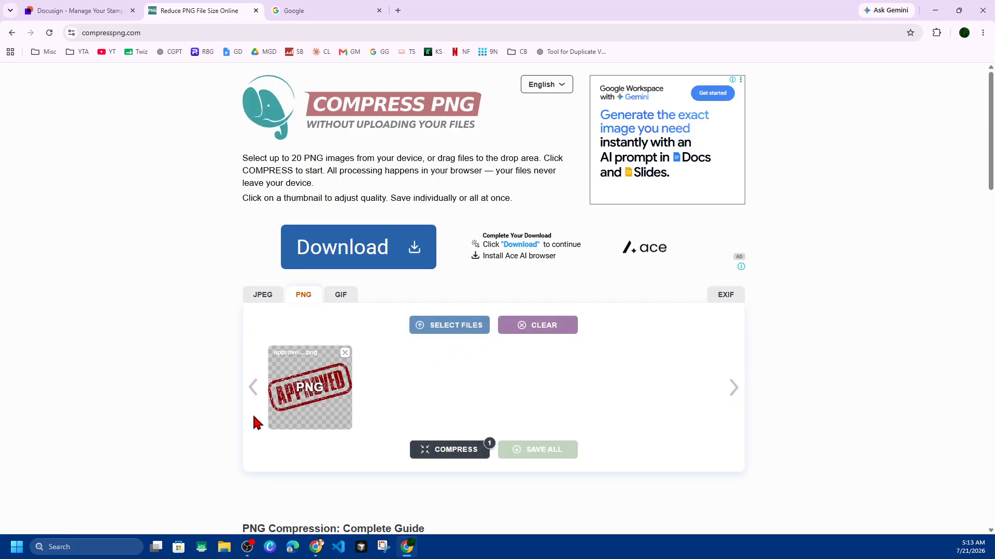
Compress the loaded stamp image and compare its file size before and after.
scroll(842, 350, down, 3)
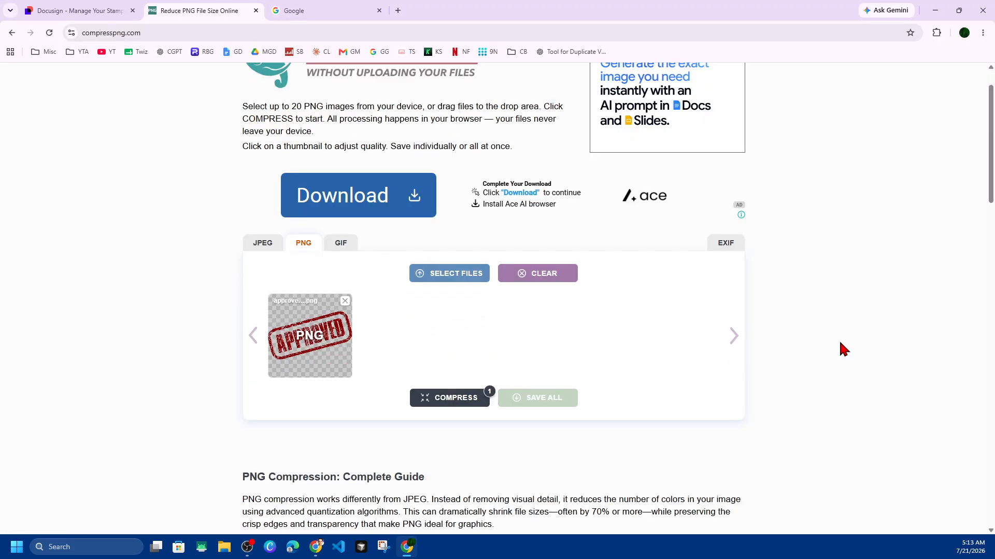
scroll(842, 350, down, 4)
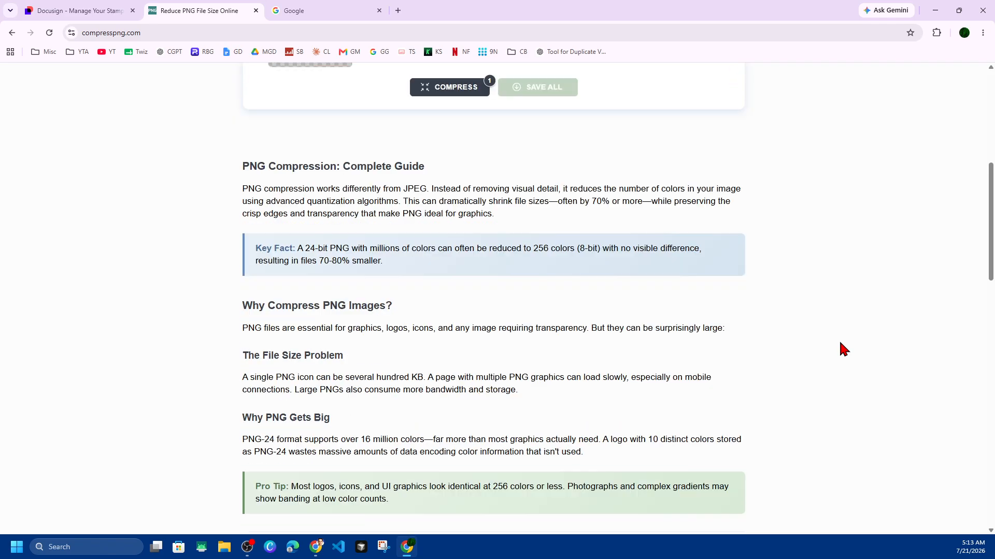
scroll(842, 349, up, 3)
click(450, 245)
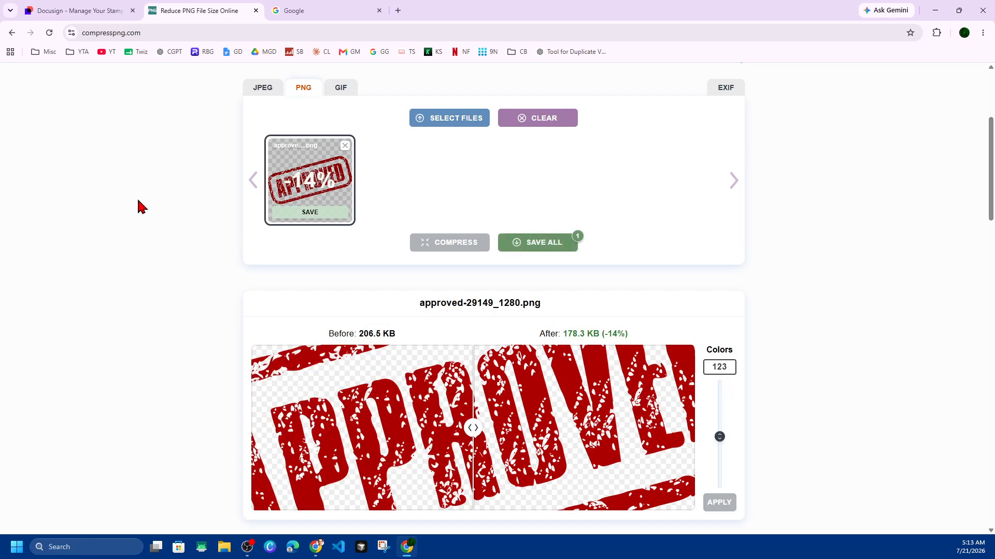
scroll(839, 320, down, 2)
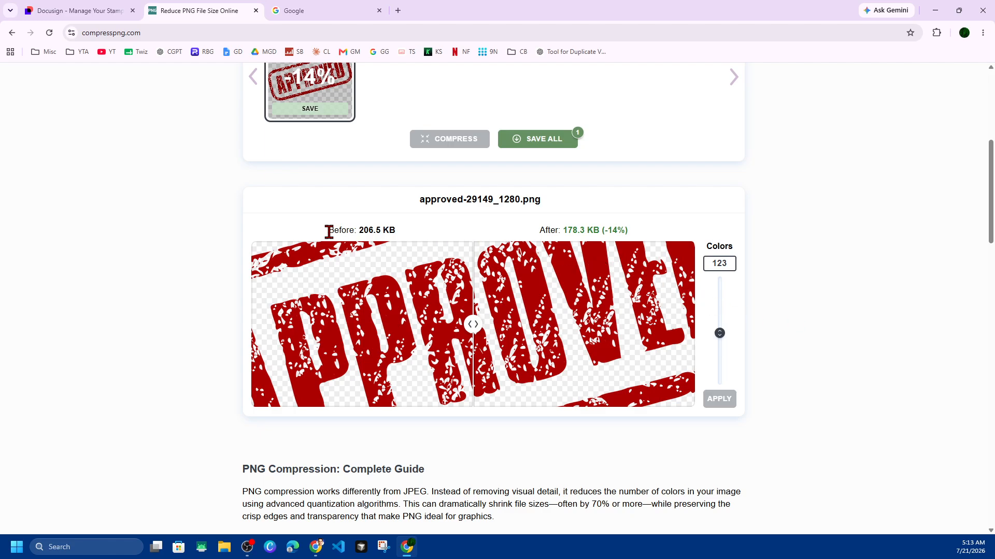
drag(347, 230, 382, 230)
click(383, 231)
drag(555, 230, 611, 228)
click(611, 229)
Reduce the compressed stamp image to 2 colors, apply the setting, and download the resulting PNG.
drag(719, 333, 721, 278)
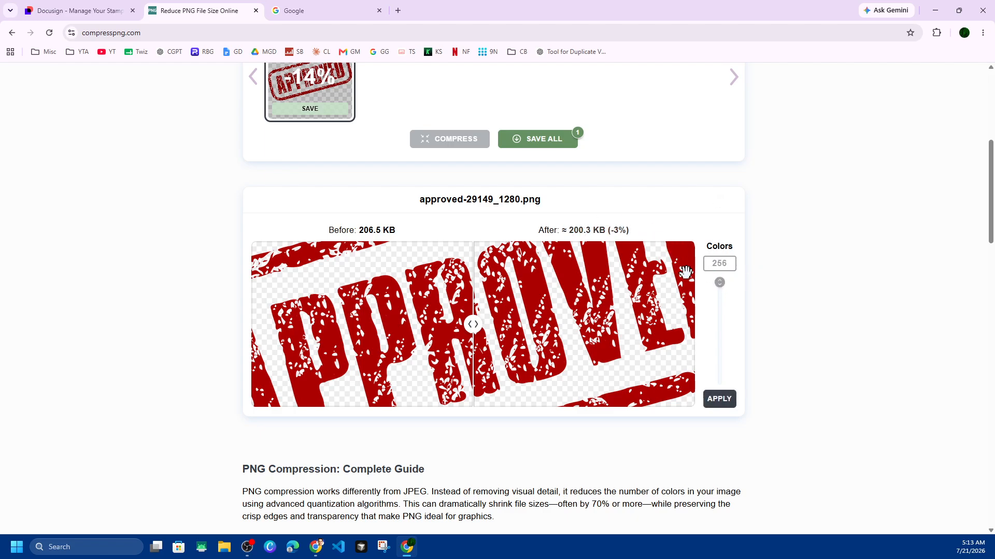
drag(719, 284, 719, 379)
click(719, 399)
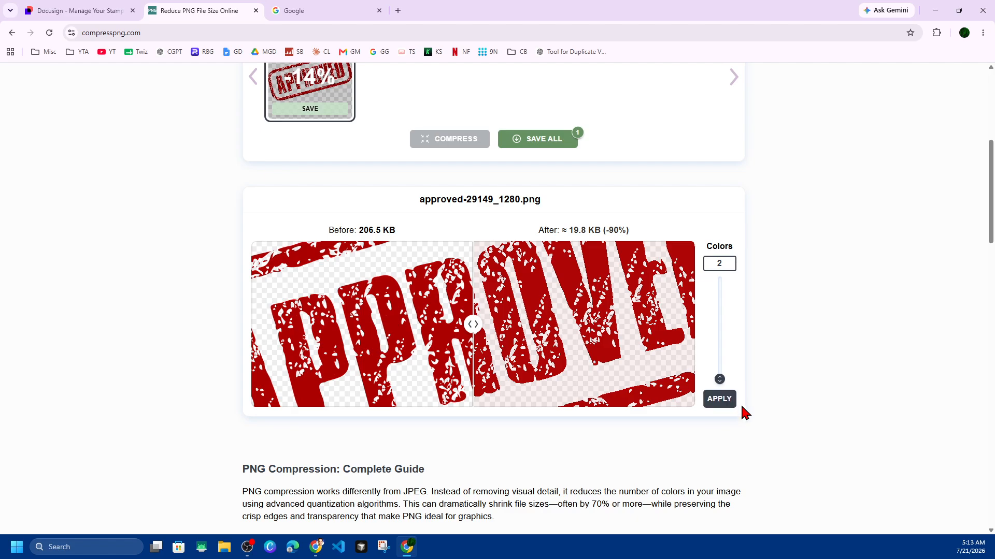
click(719, 398)
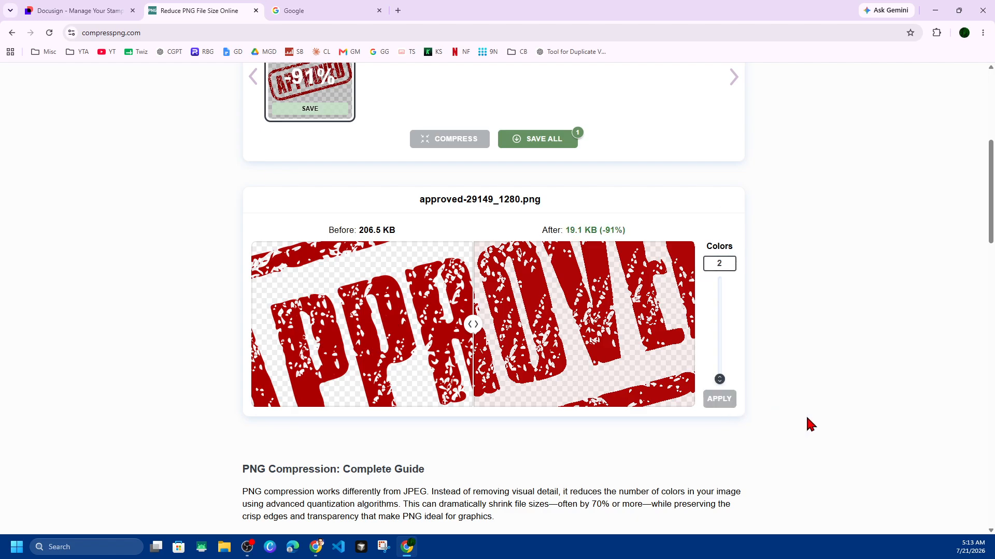
scroll(810, 423, up, 2)
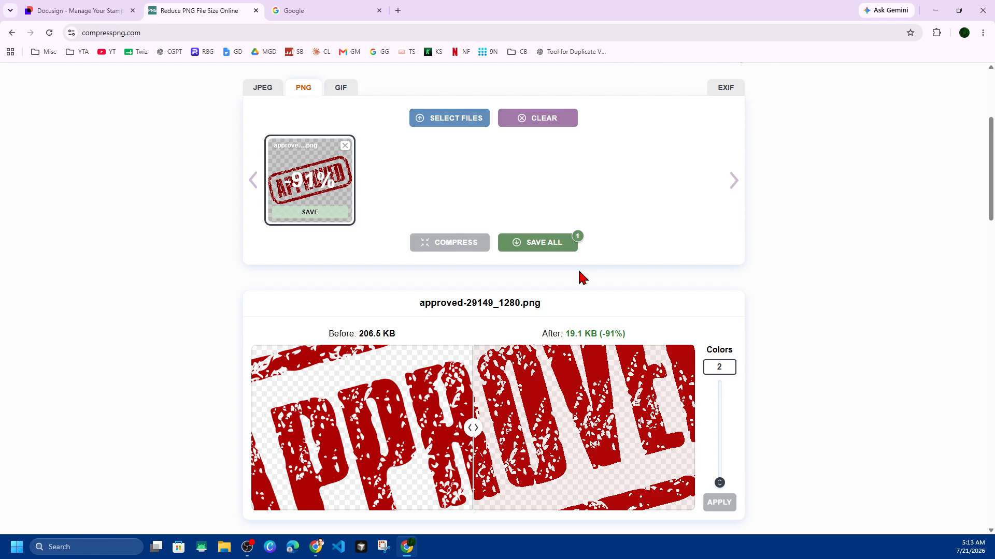
click(541, 298)
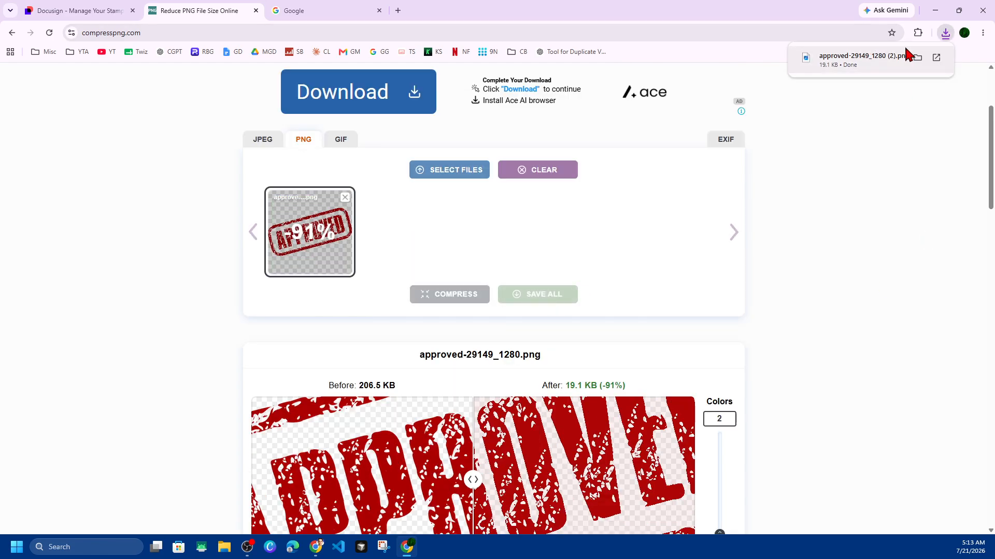
Return to Docusign and upload approved-29149_1280 (2) from Downloads as the new stamp's image.
click(111, 11)
click(508, 293)
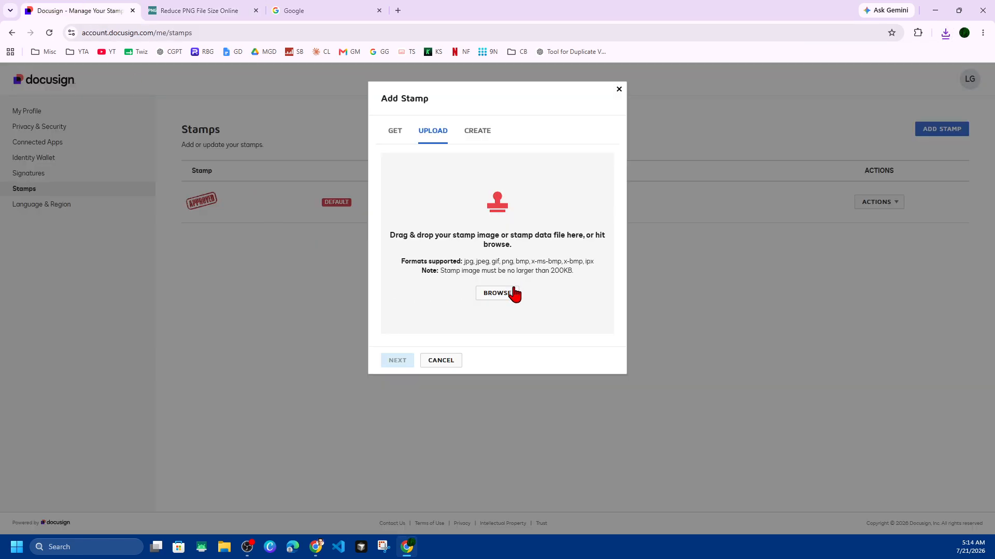
click(502, 295)
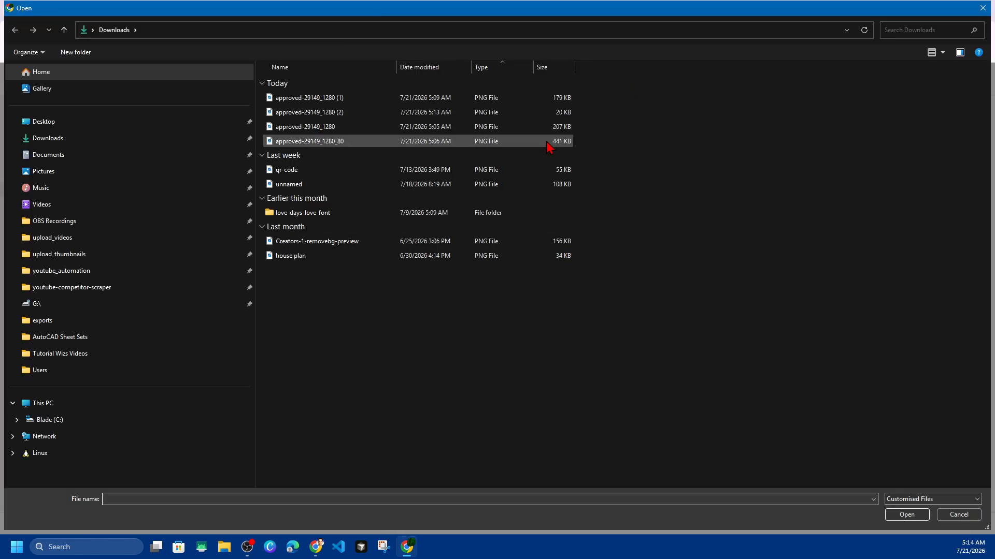
double_click(349, 117)
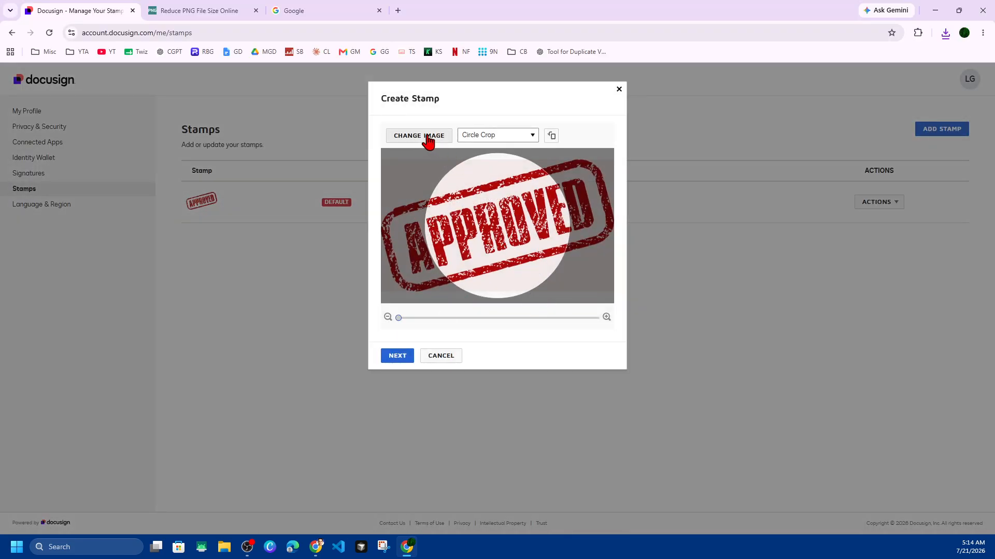
Set the stamp image to No Crop and continue to the stamp details.
click(503, 138)
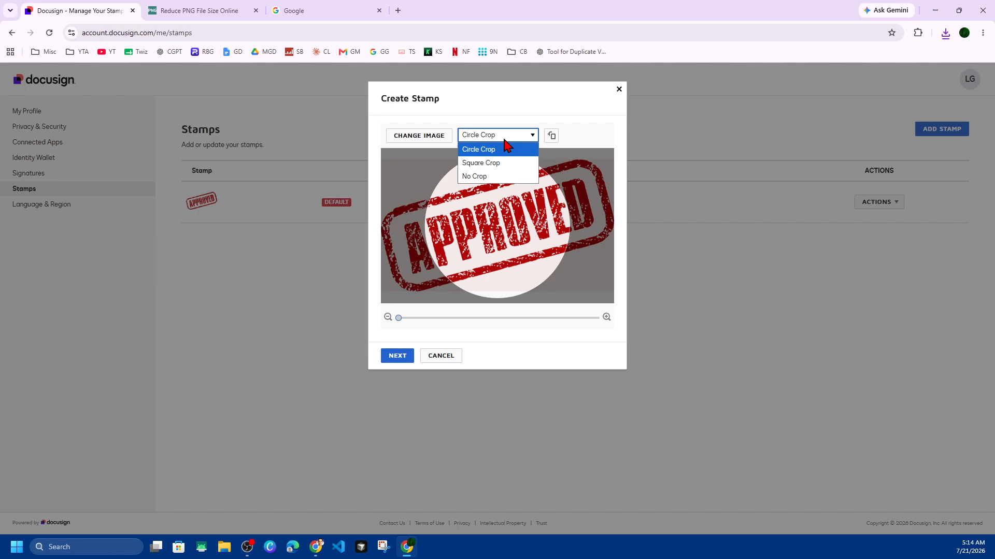
click(499, 179)
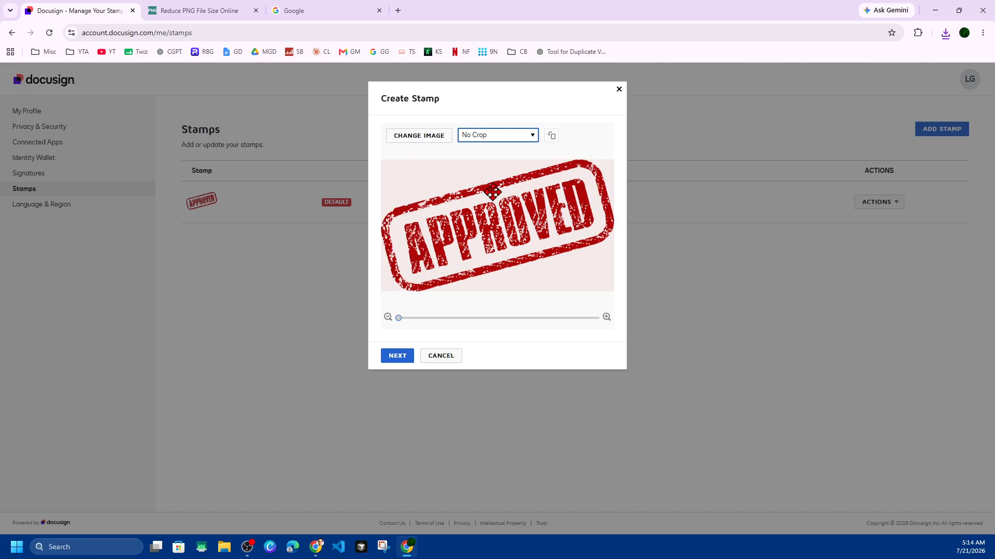
click(402, 360)
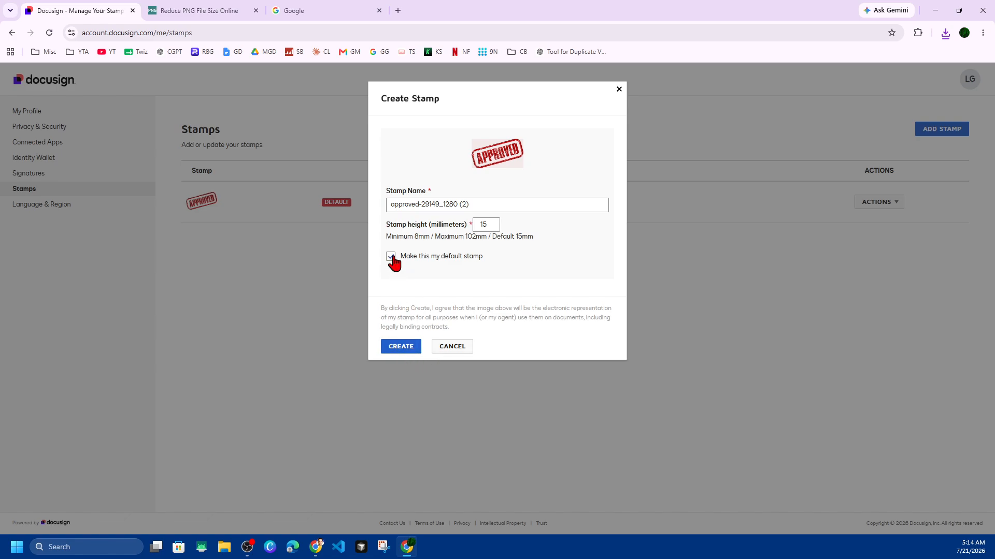
Name the new stamp "tesxt" and create it as the default stamp.
double_click(408, 205)
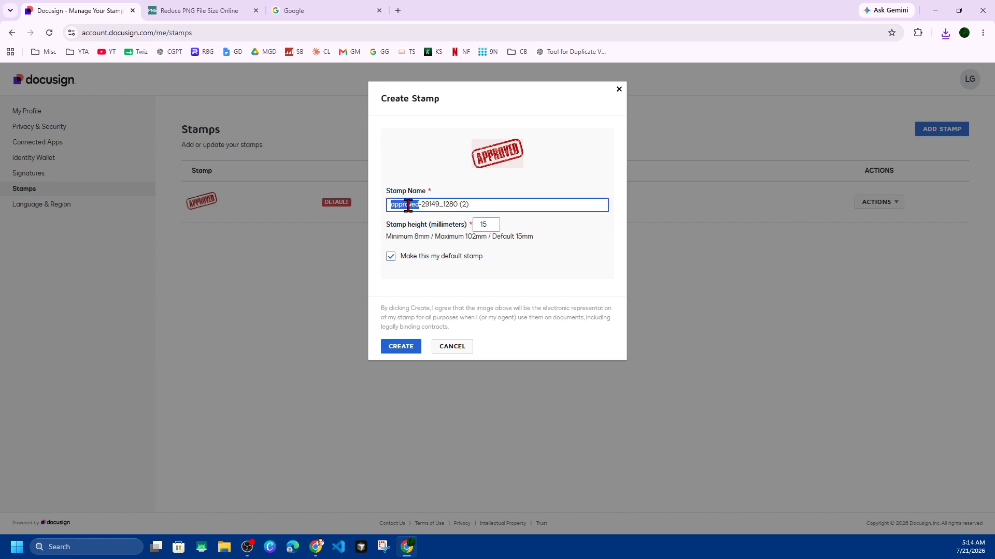
key(ctrl+a)
text(tesxt)
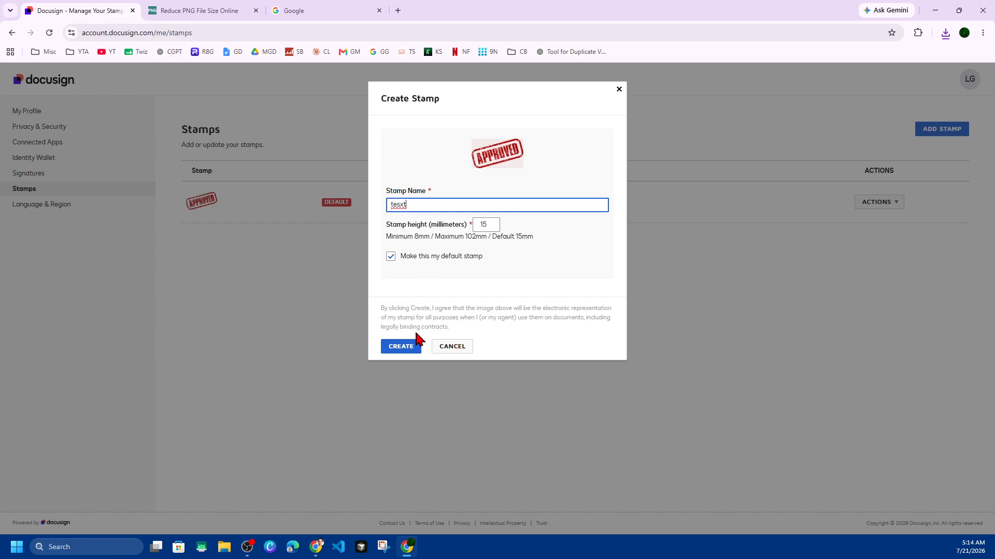
click(415, 346)
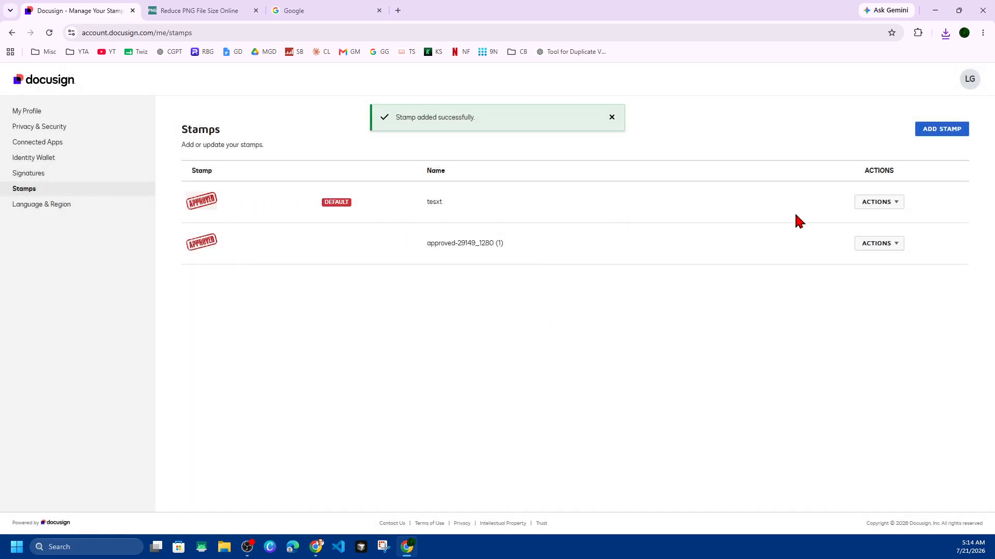
Edit the approved-29149_1280 (1) stamp to make it the default and save the change.
click(881, 245)
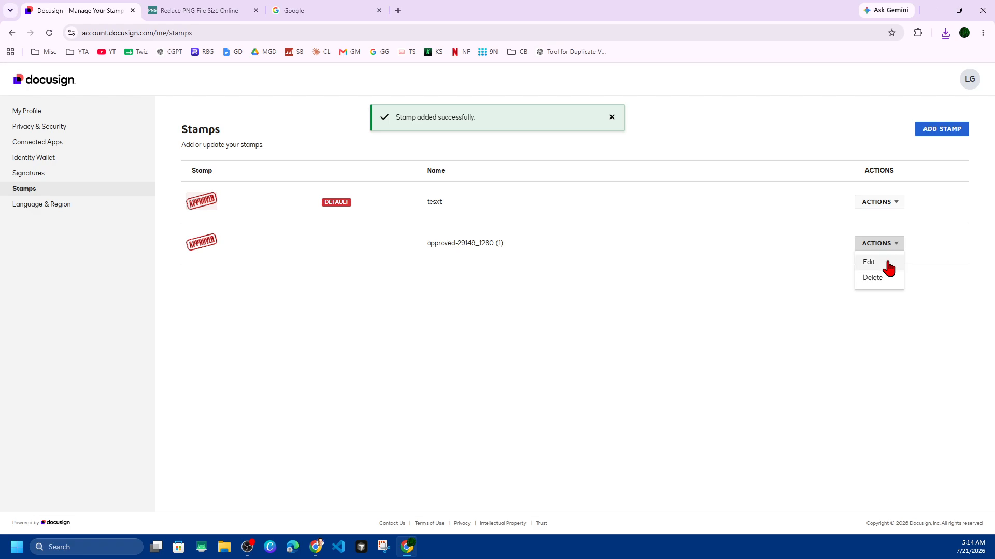
click(887, 265)
click(390, 257)
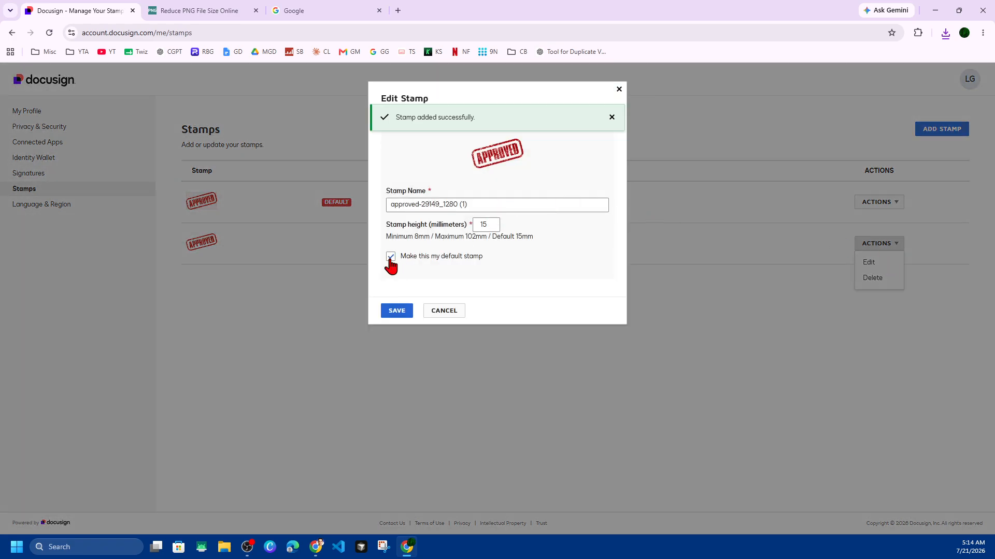
click(409, 311)
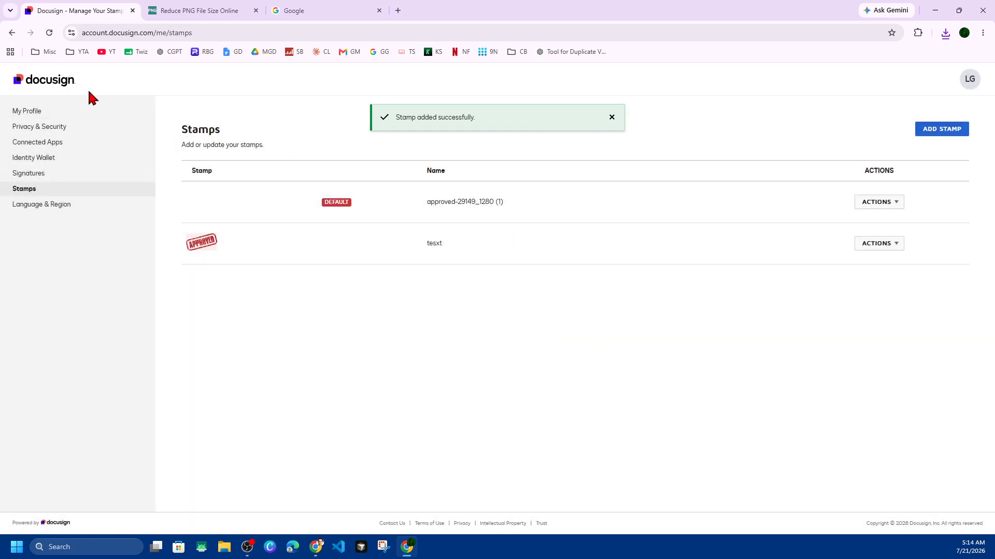
Open Example_DocuSign_Document (1).pdf from the home page tasks, then place and size the stamp above the document's title.
click(51, 88)
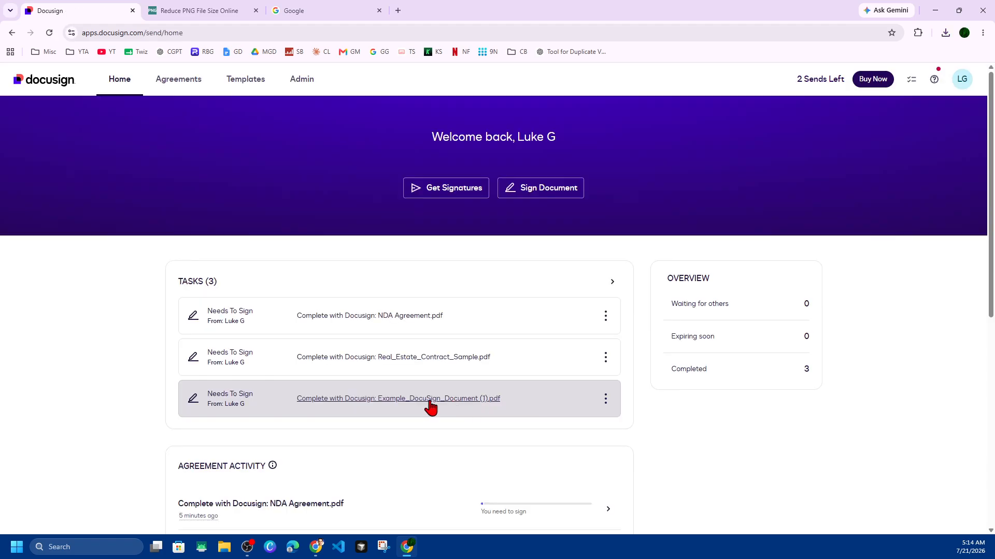
click(456, 406)
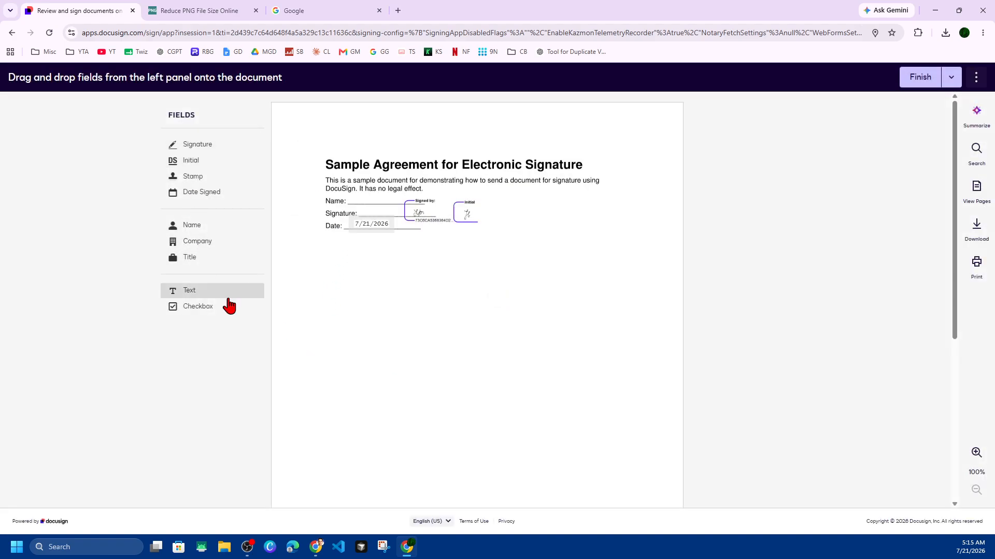
drag(210, 180, 432, 126)
scroll(606, 399, down, 2)
scroll(604, 396, up, 2)
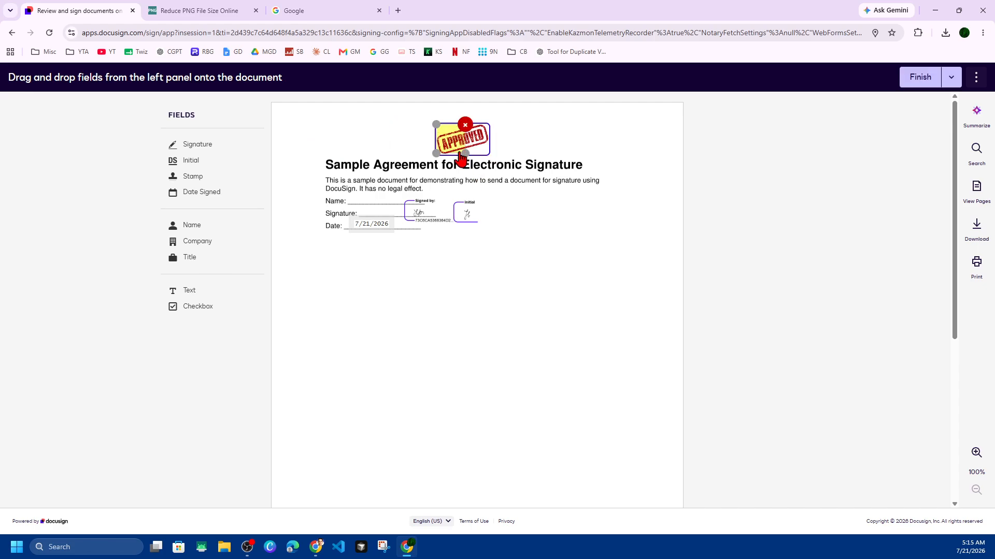
drag(469, 154, 352, 155)
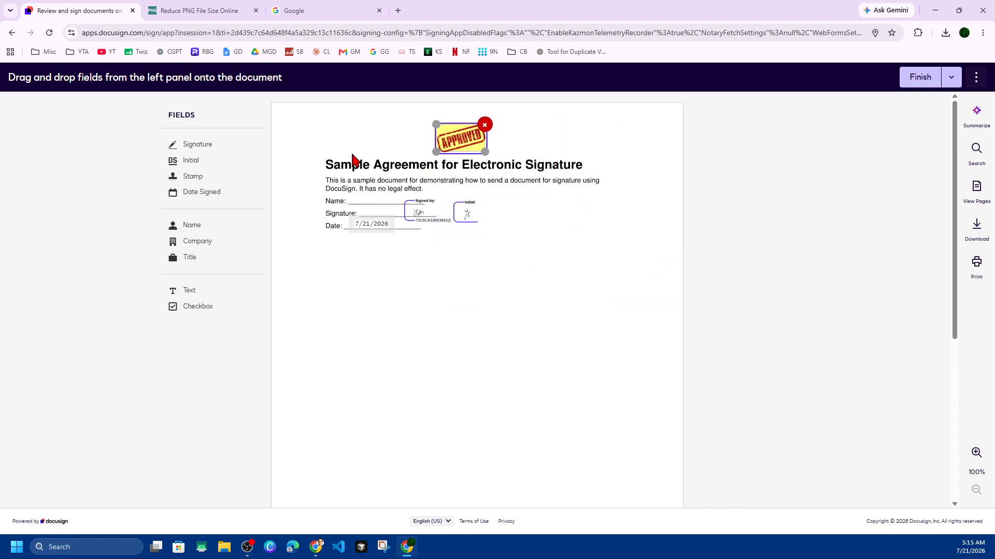
click(823, 286)
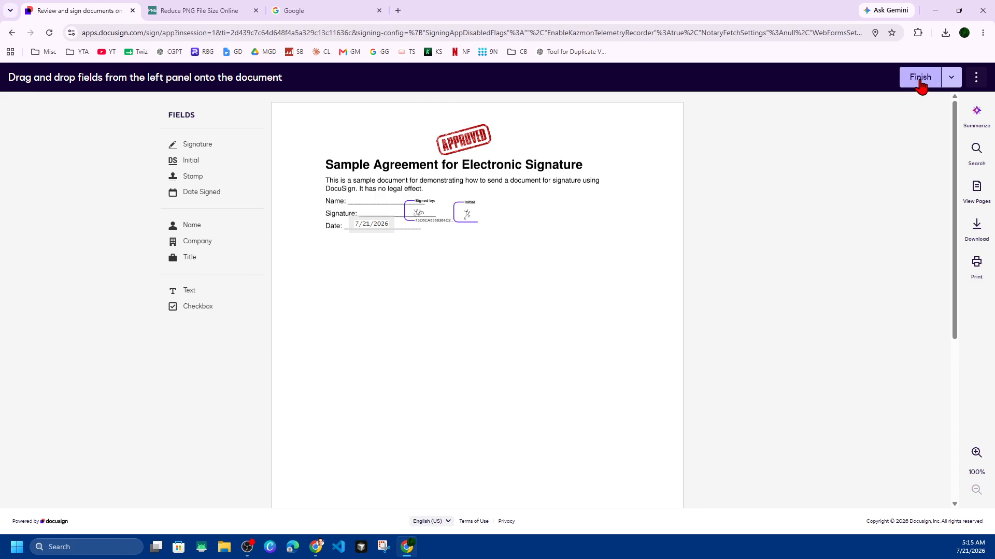